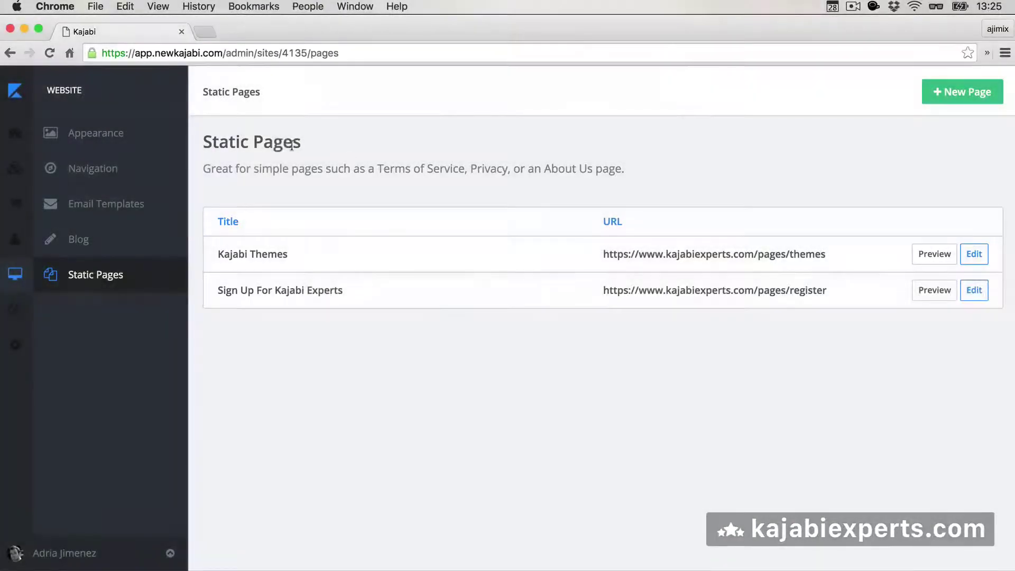
- Start a new static page titled 'Test' with 'Hello' as its content
click(962, 92)
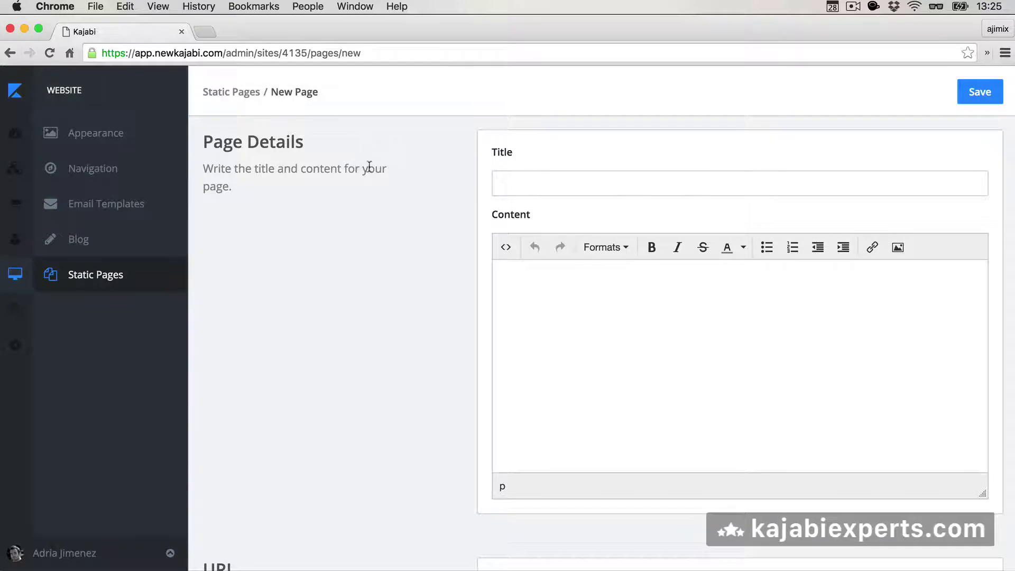
click(507, 184)
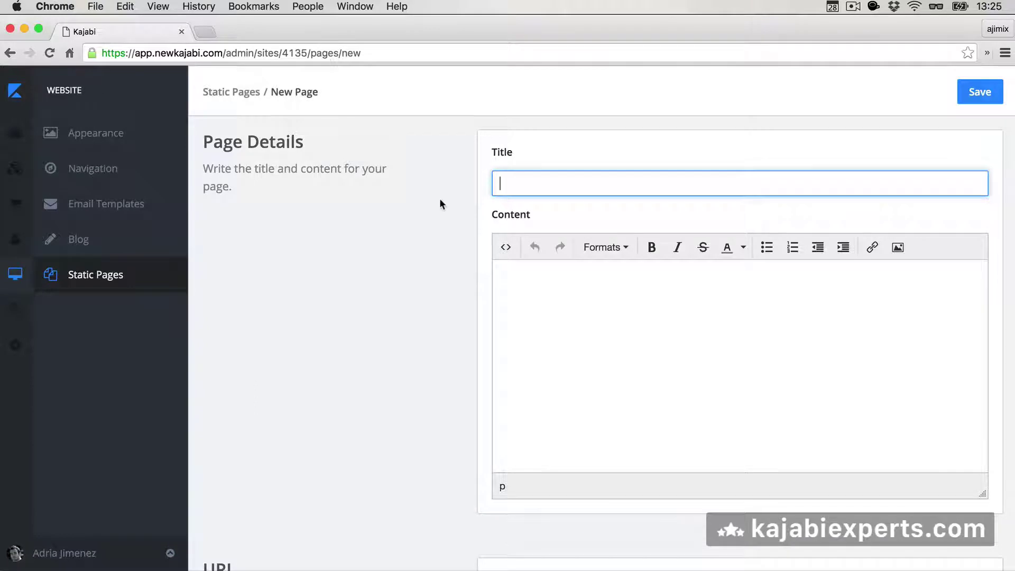
text(Test)
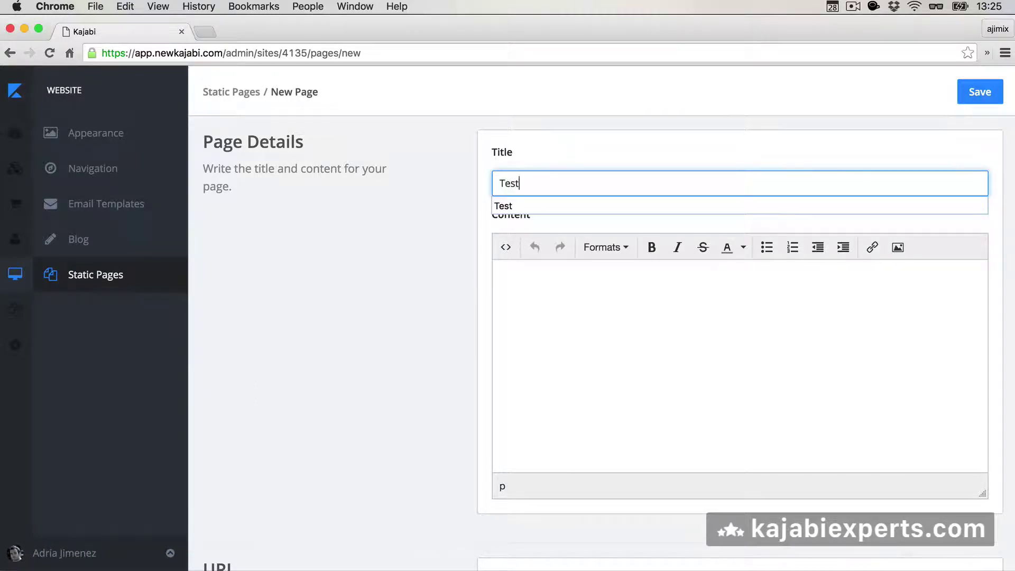
click(562, 327)
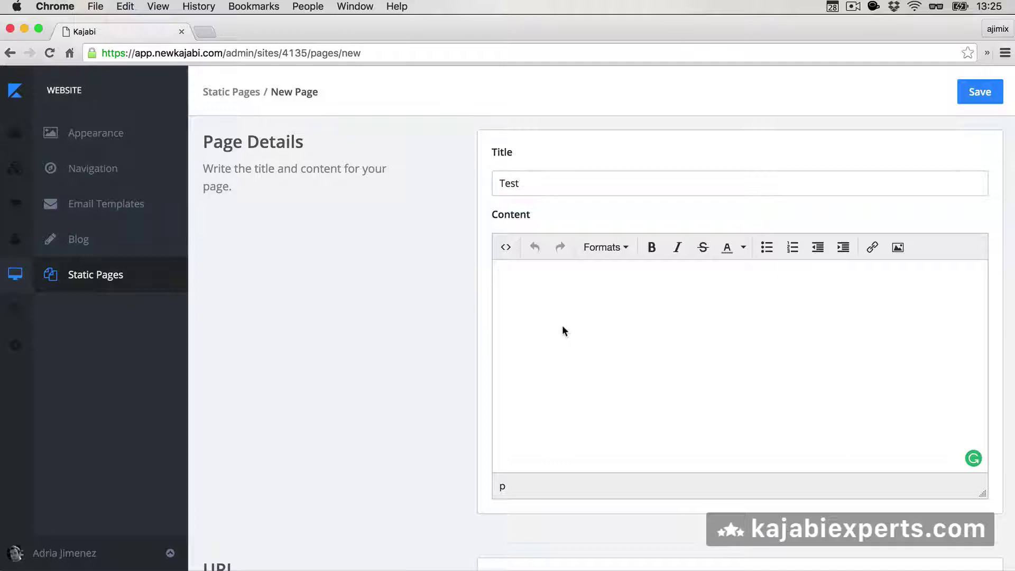
text(Hello)
- Set the URL slug to 'test', choose 'None - Do not add' for the link list, and save
scroll(664, 351, down, 5)
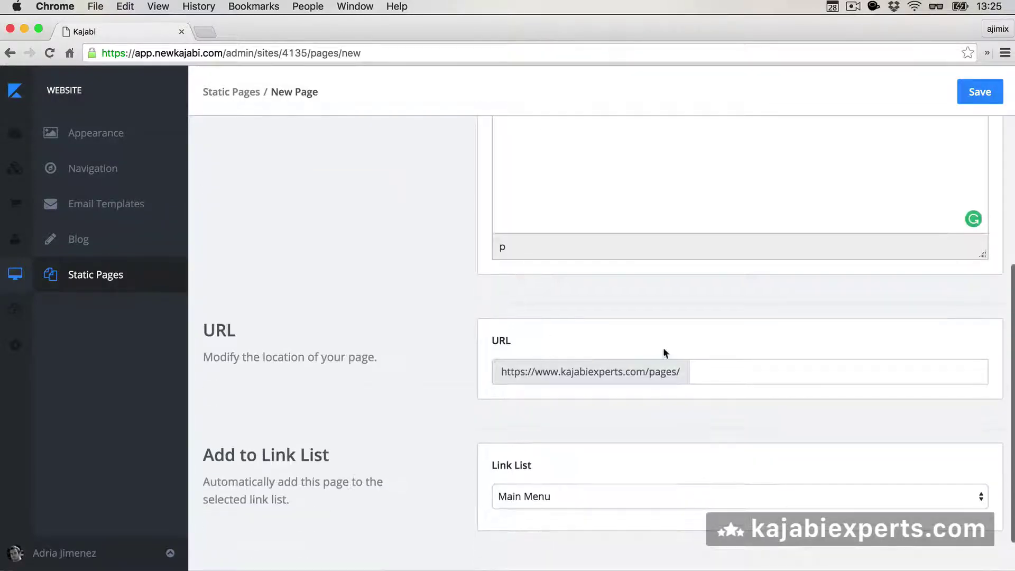
click(723, 373)
text(test)
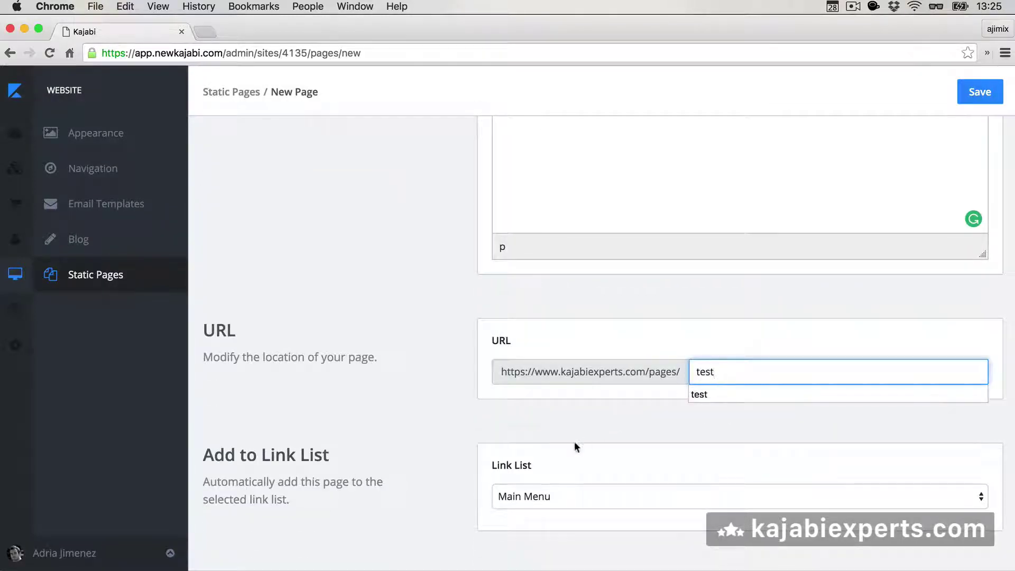
click(533, 495)
click(535, 483)
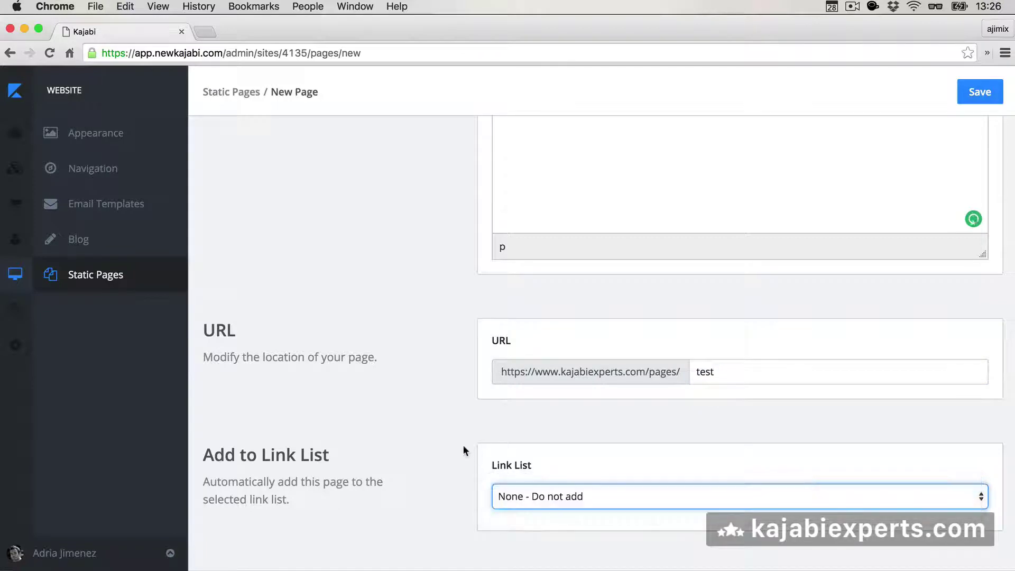
scroll(463, 445, up, 5)
click(982, 93)
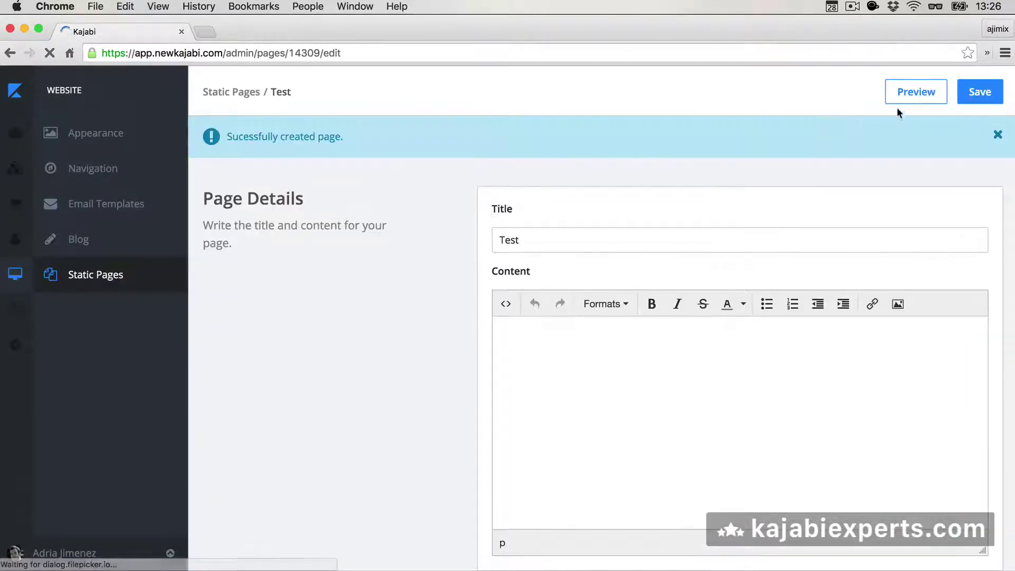
- Preview the live Test page showing 'Hello', then close the preview tab
double_click(909, 108)
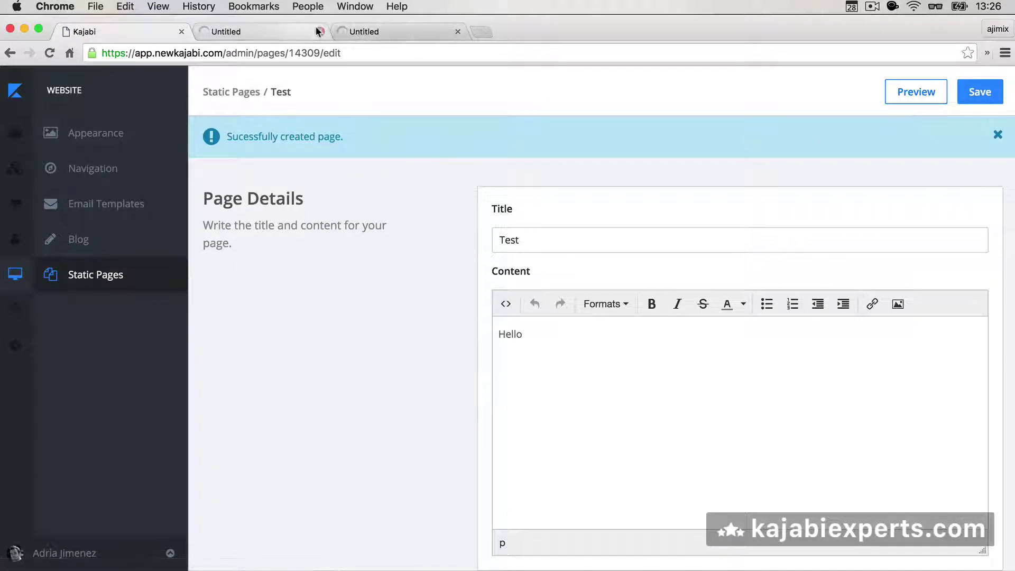
click(245, 33)
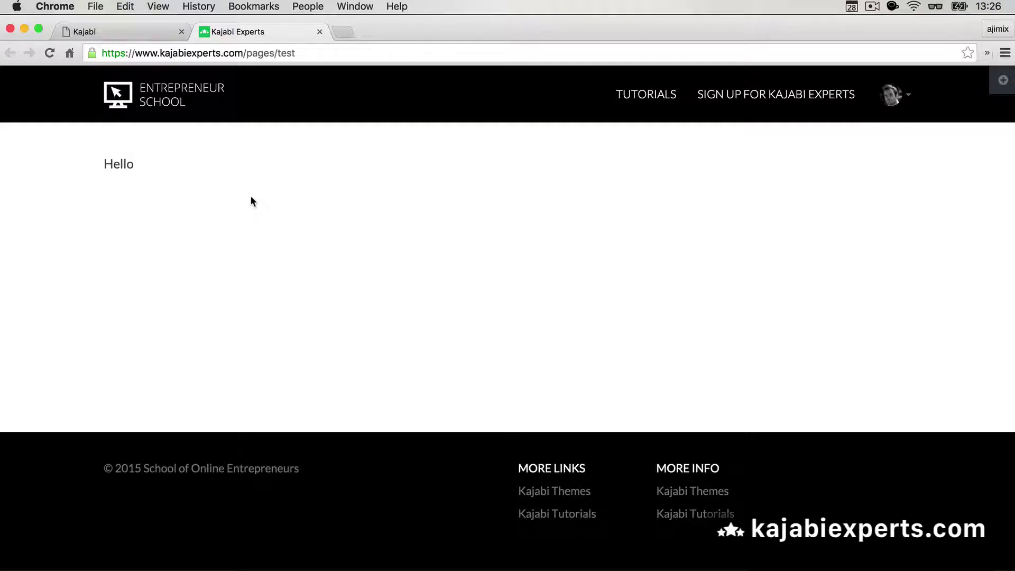
key(super+w)
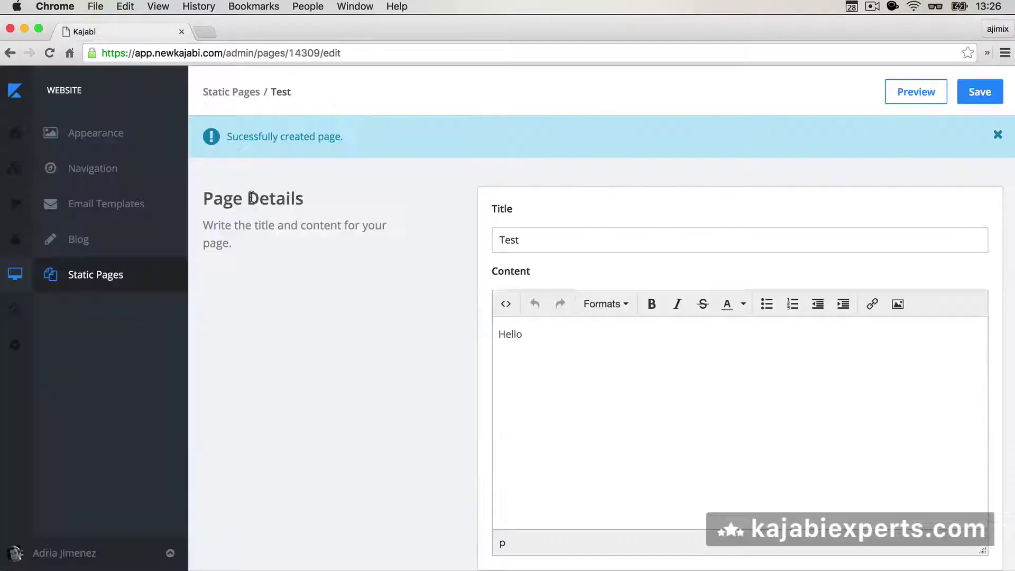
- Add '<h1>Hello world</h1>' on a new line below Hello in the content's HTML source
click(508, 305)
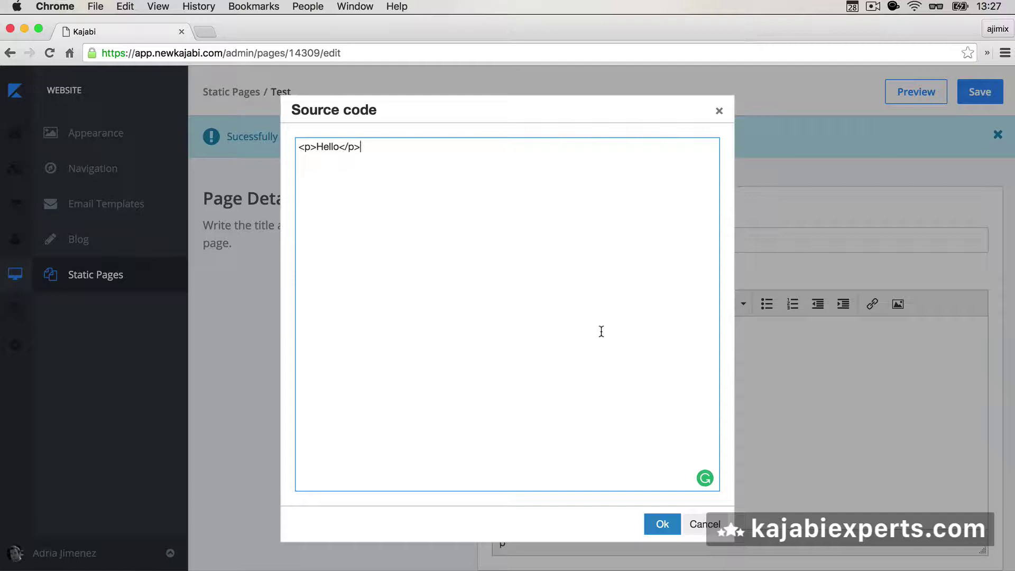
key(Return)
text(<h1>)
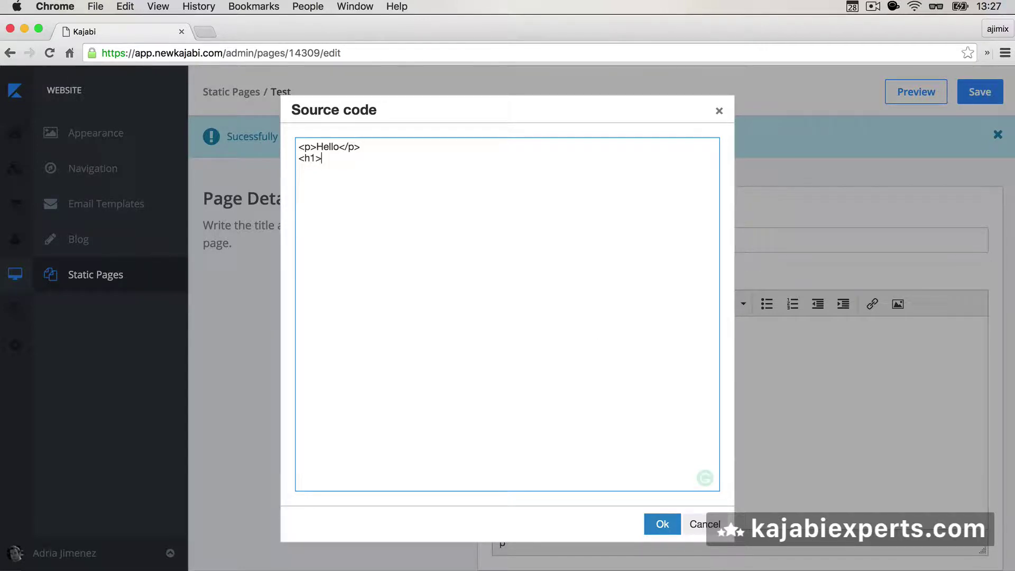
text(Hello world</h1>)
click(654, 519)
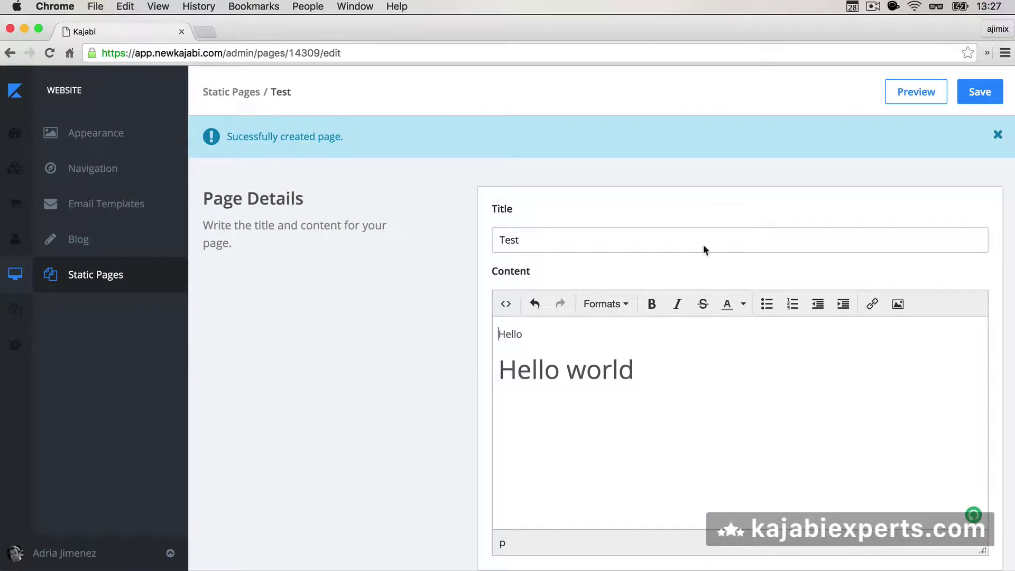
- Save the Test page and check the preview shows 'Hello world' under 'Hello'
click(977, 91)
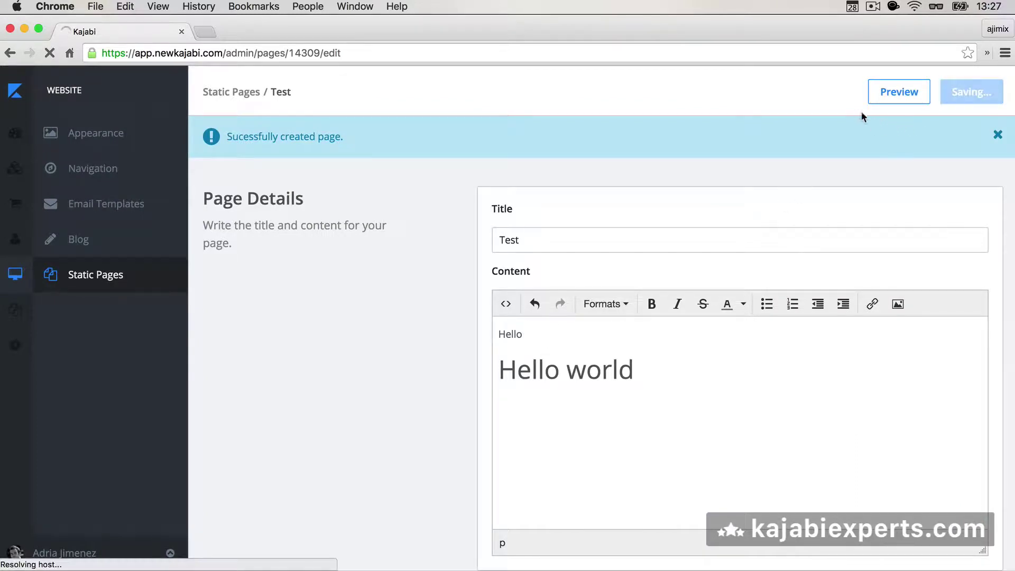
click(903, 93)
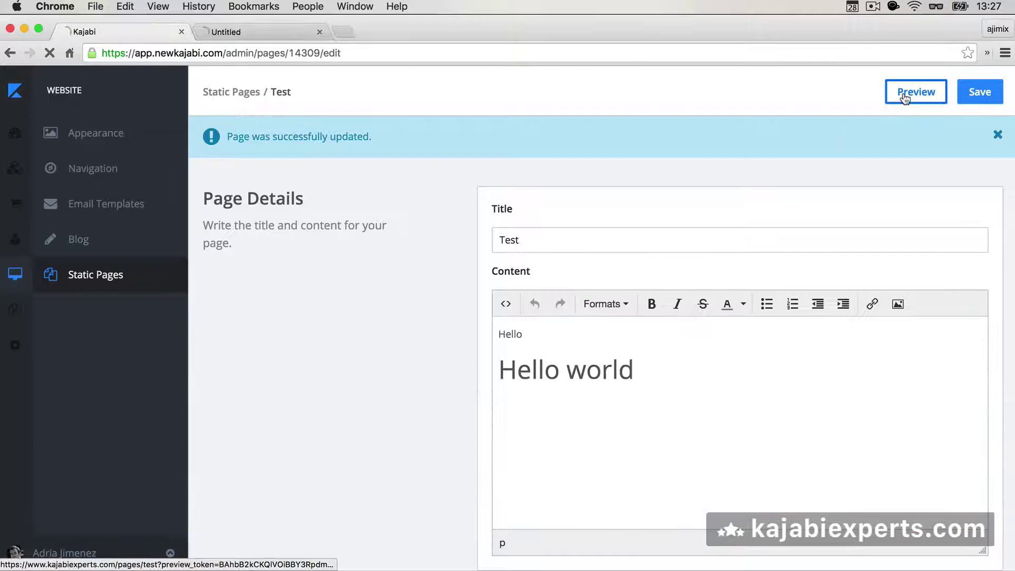
click(277, 31)
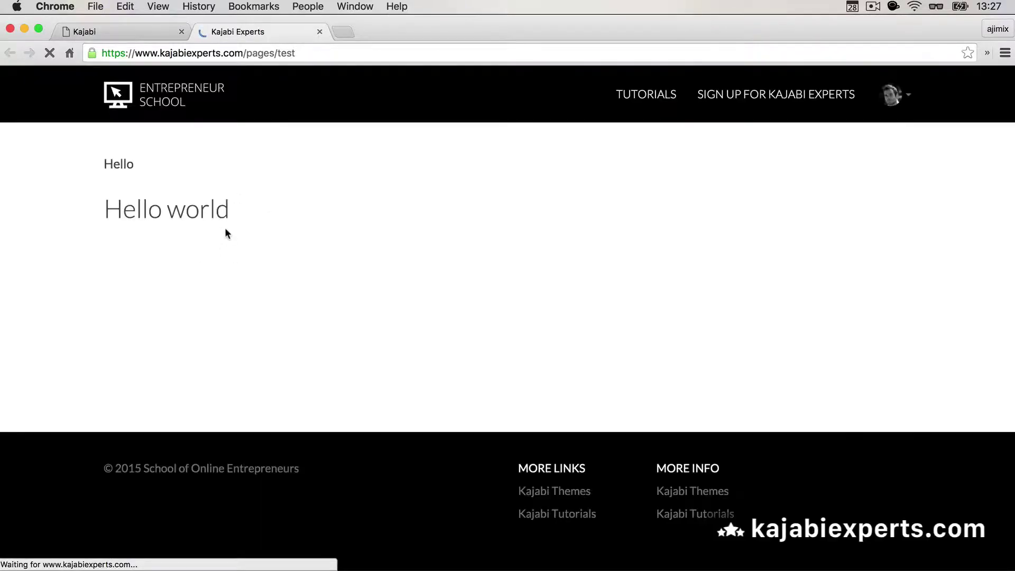
key(super+w)
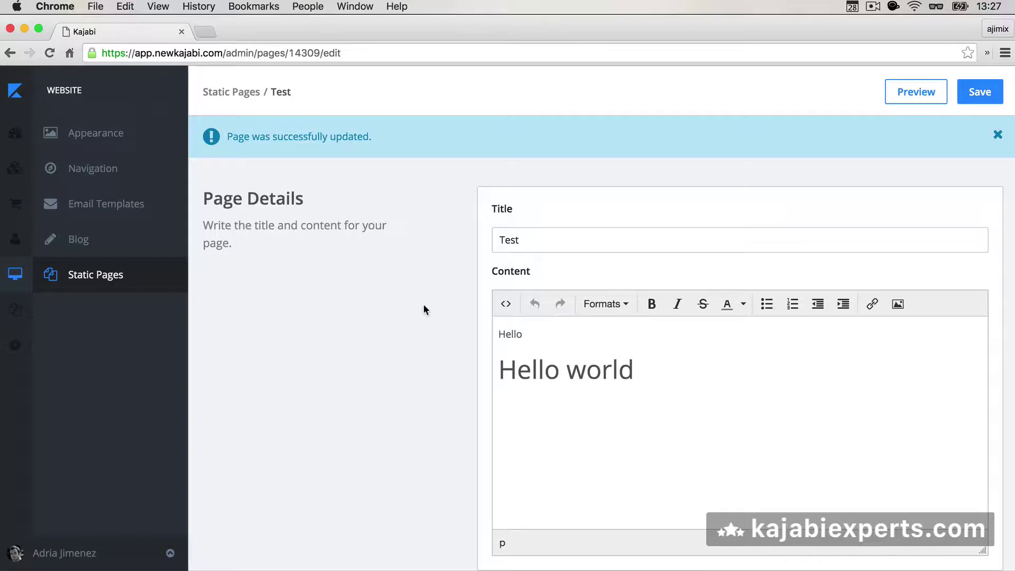
- Add '<script>console.log(1);</script>' after the heading in the source, with a blank line above it
click(506, 305)
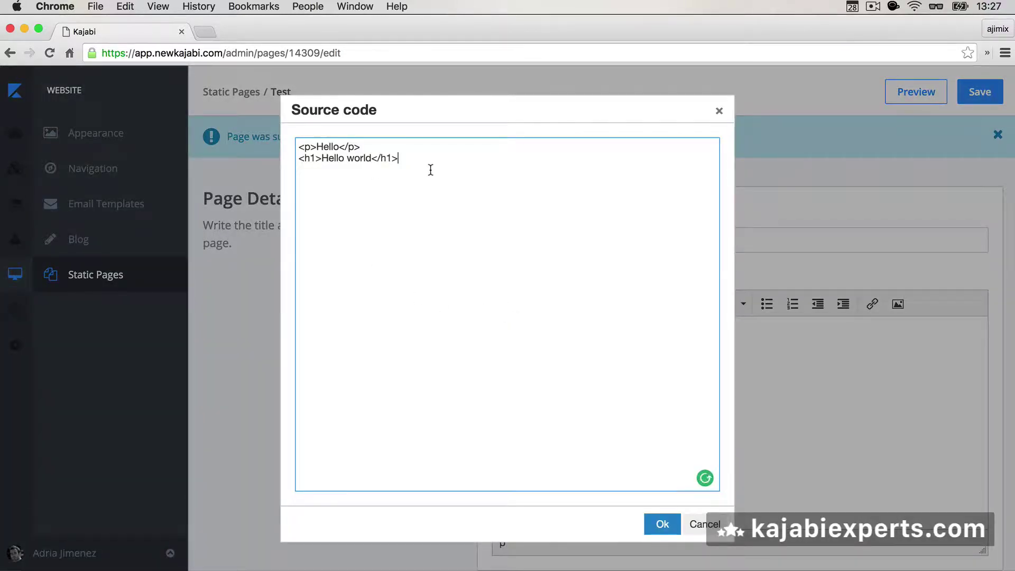
key(Return)
text(<script>console.l)
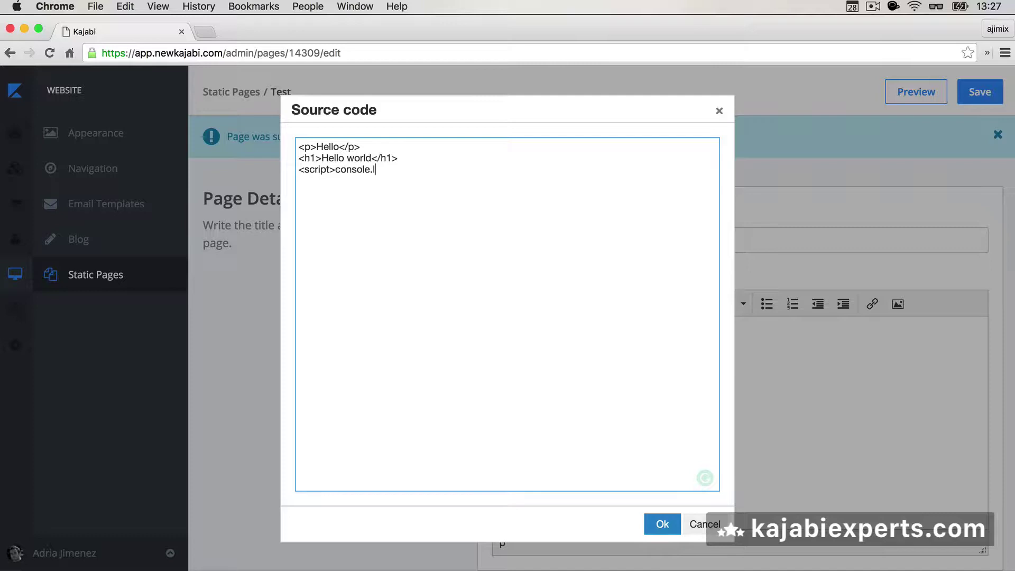
text(og(1);</script>)
key(Return)
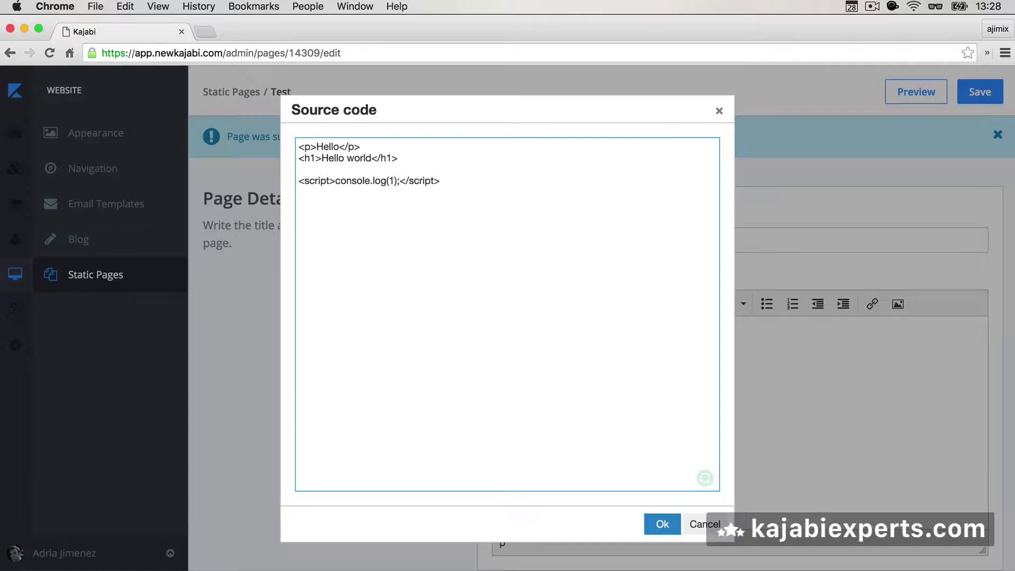
key(super+t)
- Search YouTube for 'music video' and open the Taylor Swift - Shake It Off video, paused
text(youtube.com)
key(Tab)
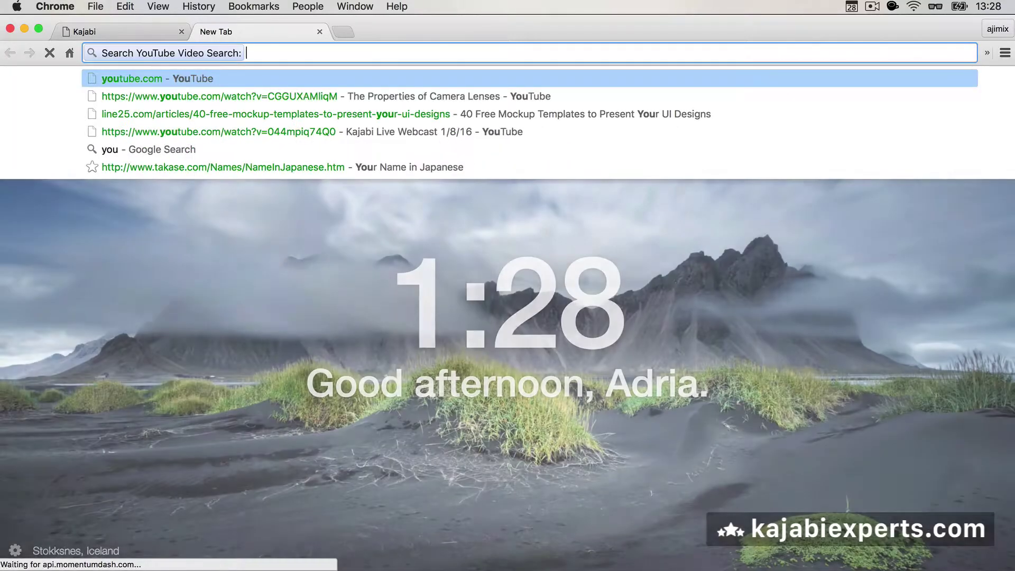
text(music )
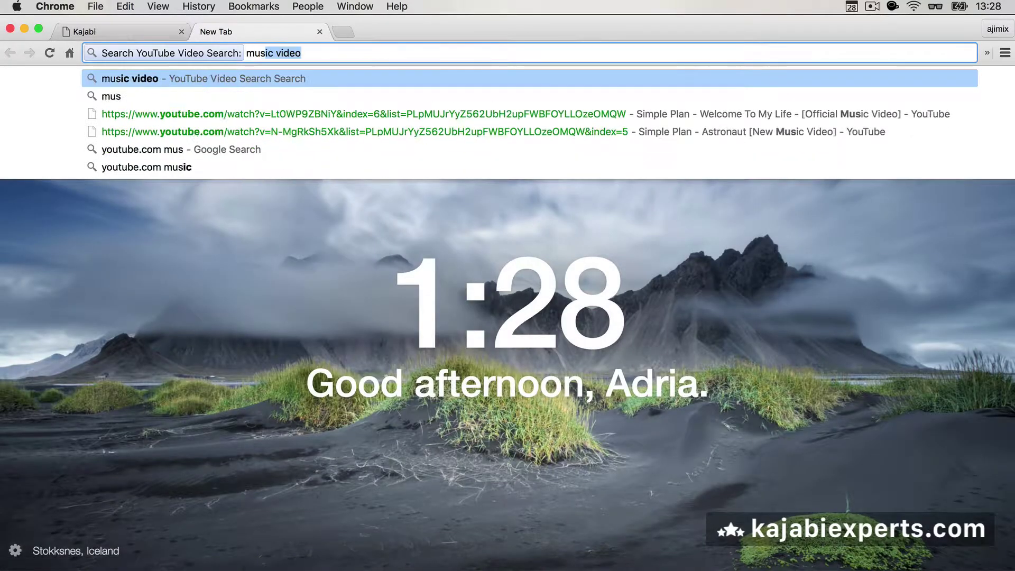
text(video)
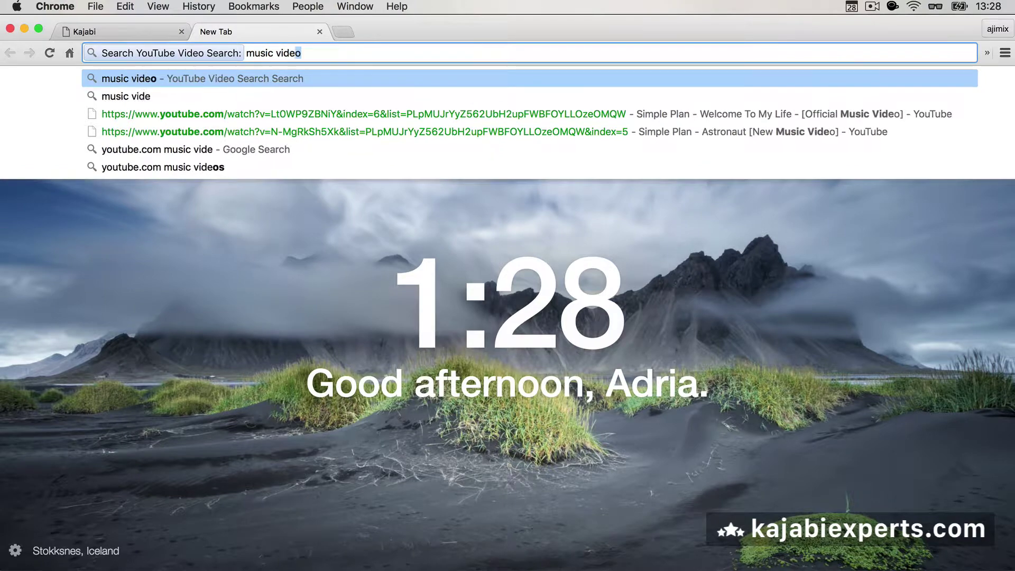
key(Return)
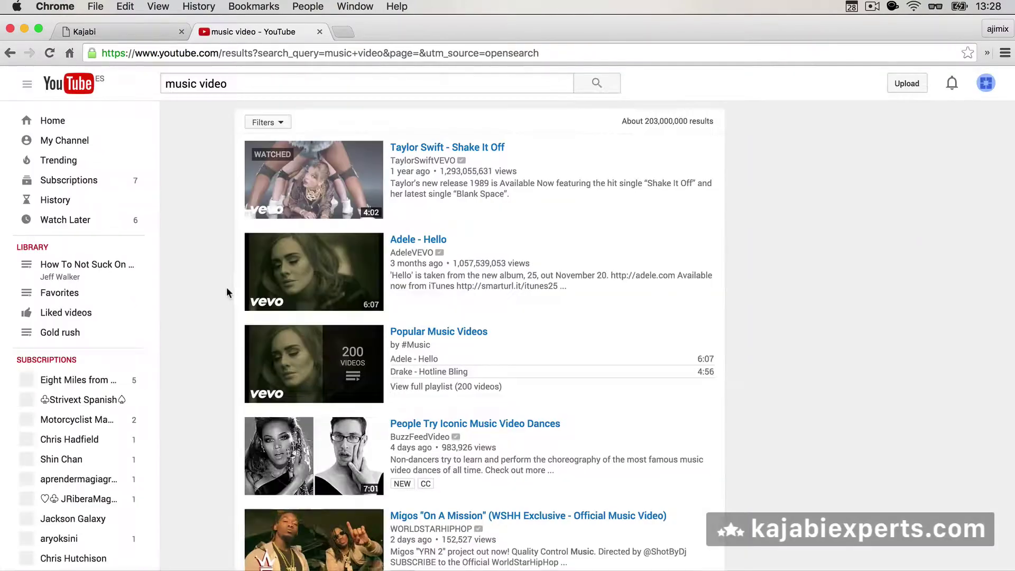
click(408, 150)
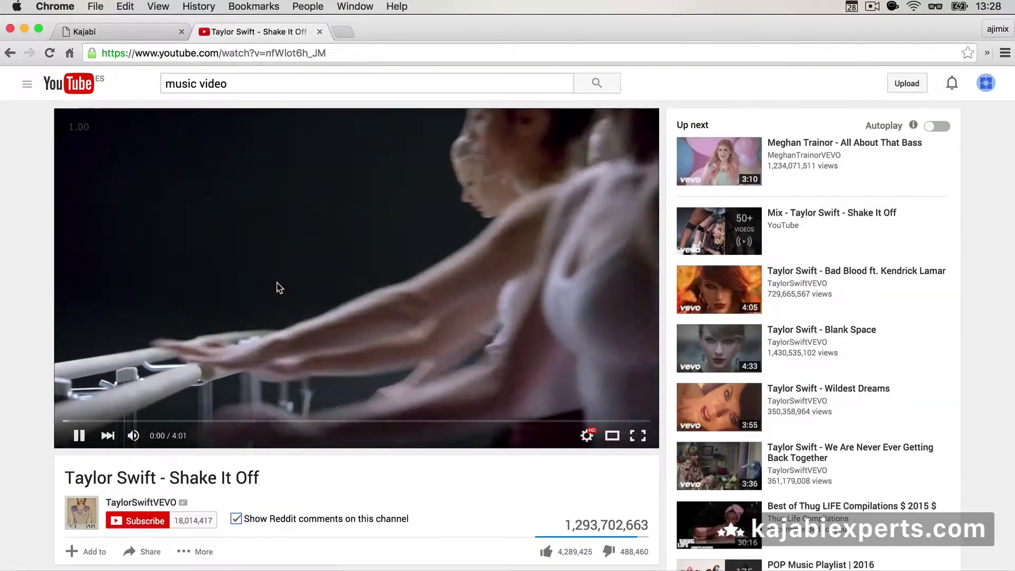
click(279, 286)
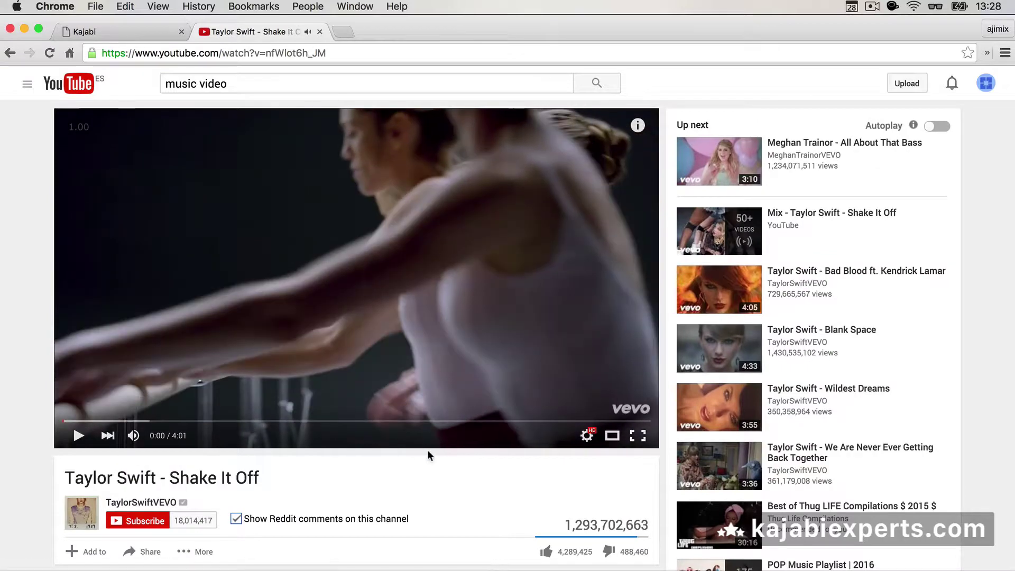
- Copy the video's iframe embed code from its Share > Embed options
scroll(456, 476, down, 4)
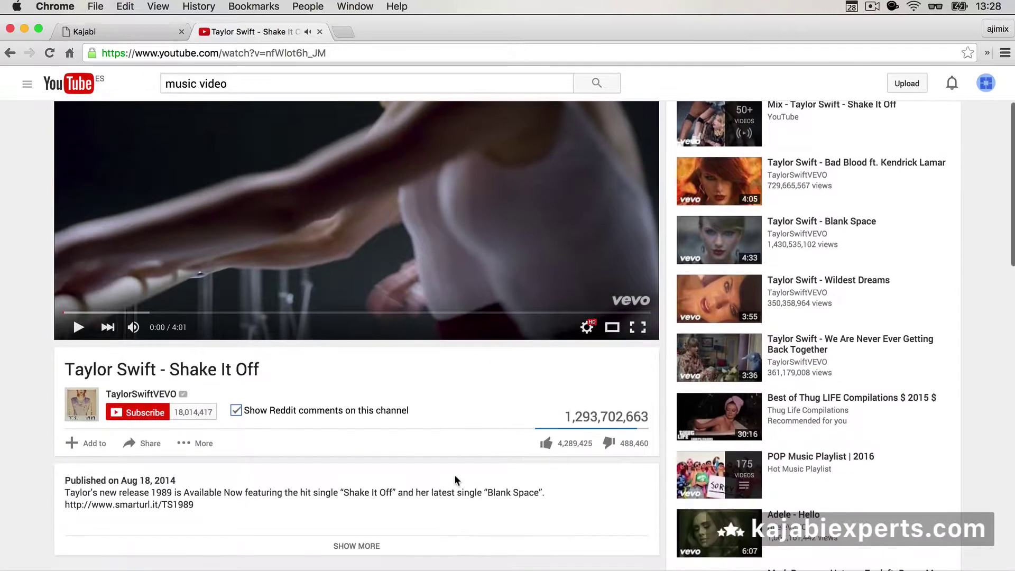
click(129, 447)
click(137, 481)
scroll(137, 481, down, 3)
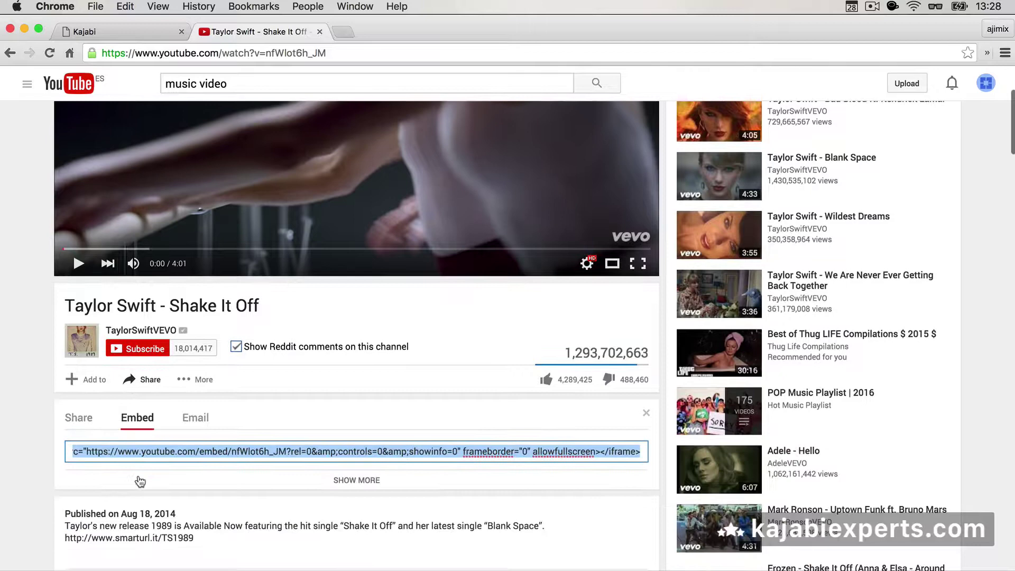
click(148, 32)
- Paste the Shake It Off embed code on the blank source line, apply it, and save the page
text(<iframe width="560" height="315" src="https://www.youtube.com/embed/nfWlot6h_JM?rel=0&amp;controls=0&amp;showinfo=0" frameborder="0" allowfullscreen></iframe>)
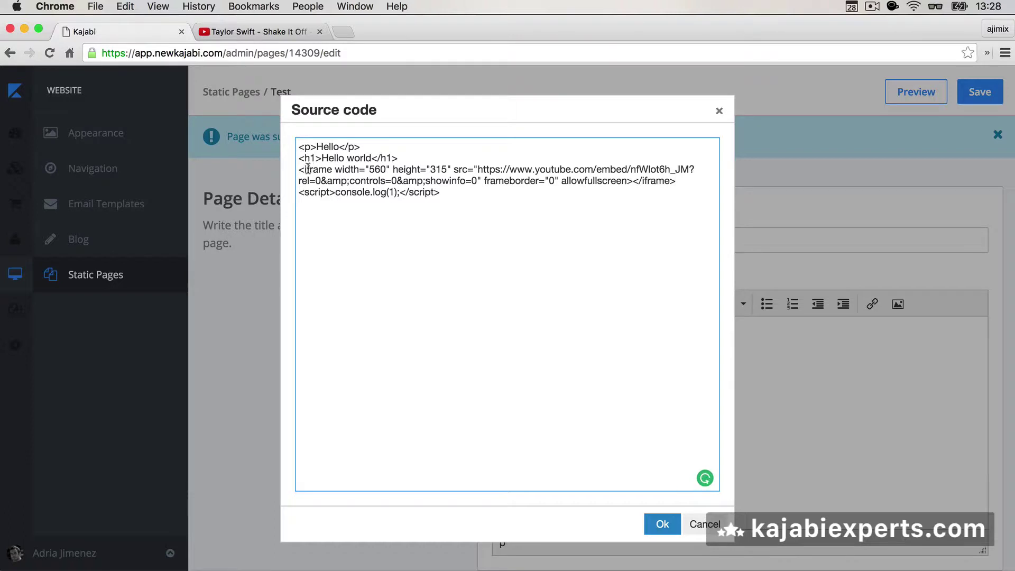
click(655, 524)
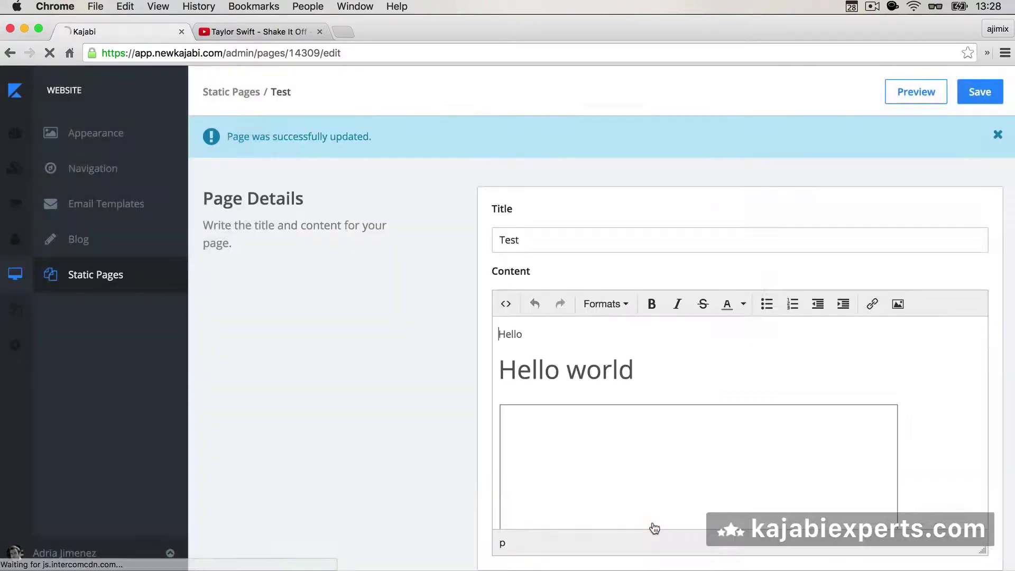
click(982, 102)
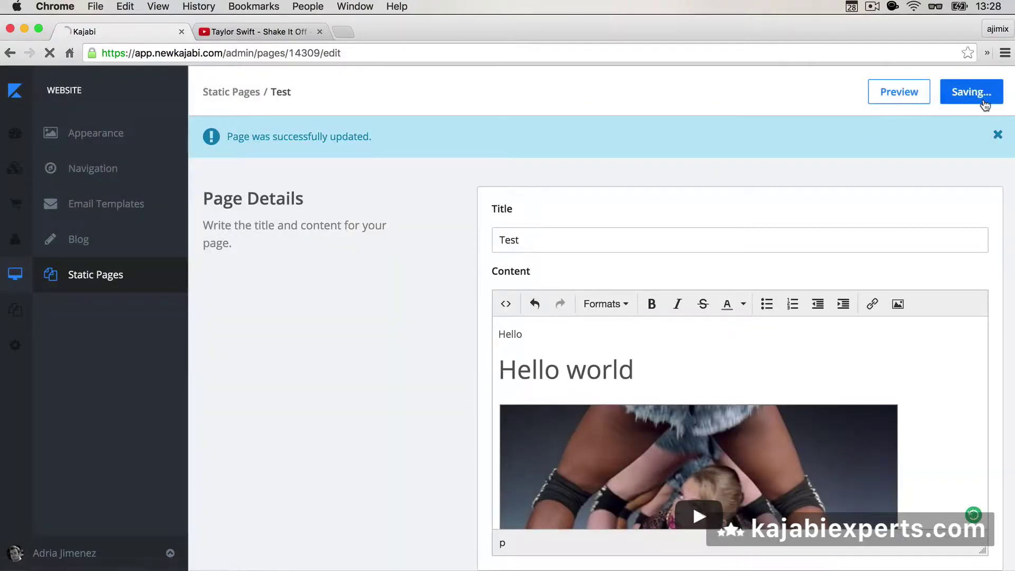
- Preview the live Test page to confirm the embedded video, then close the preview
click(897, 94)
click(259, 33)
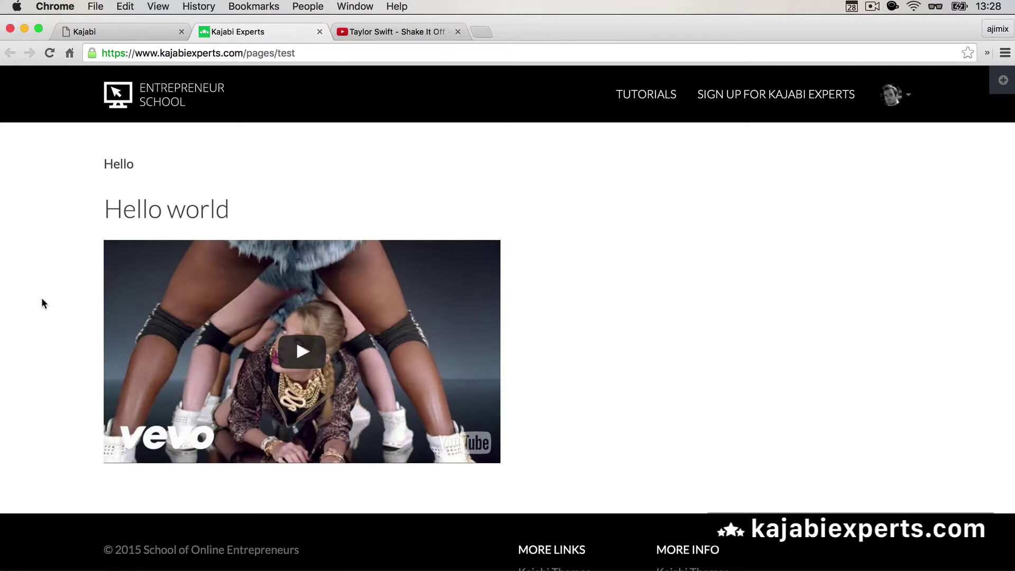
key(super+w)
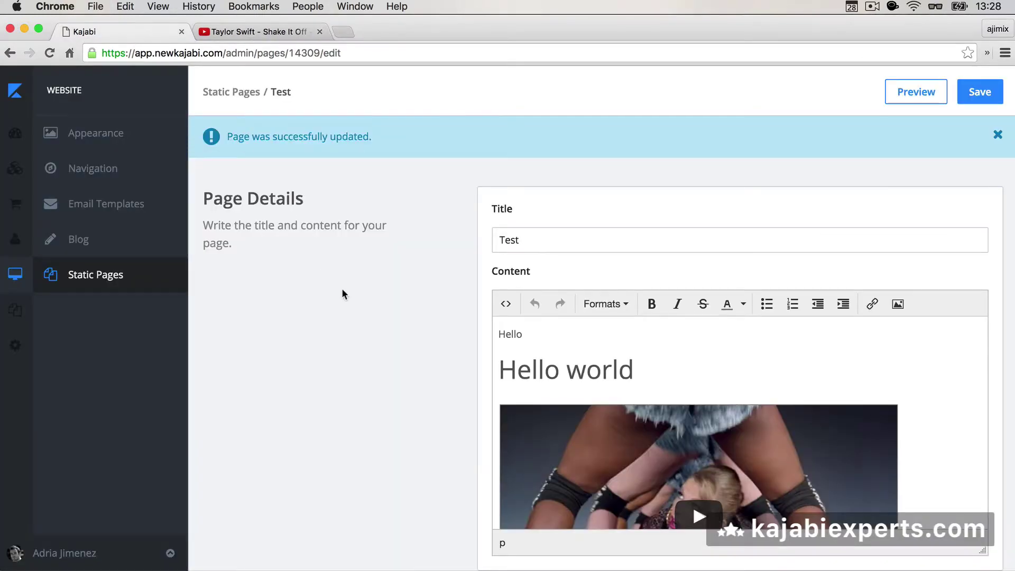
scroll(342, 287, down, 1)
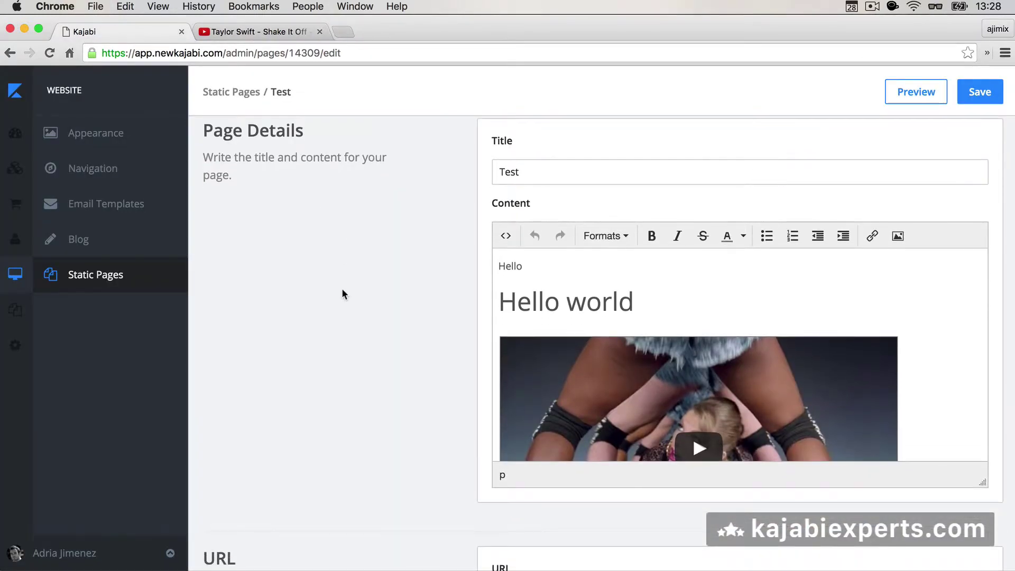
scroll(342, 289, down, 1)
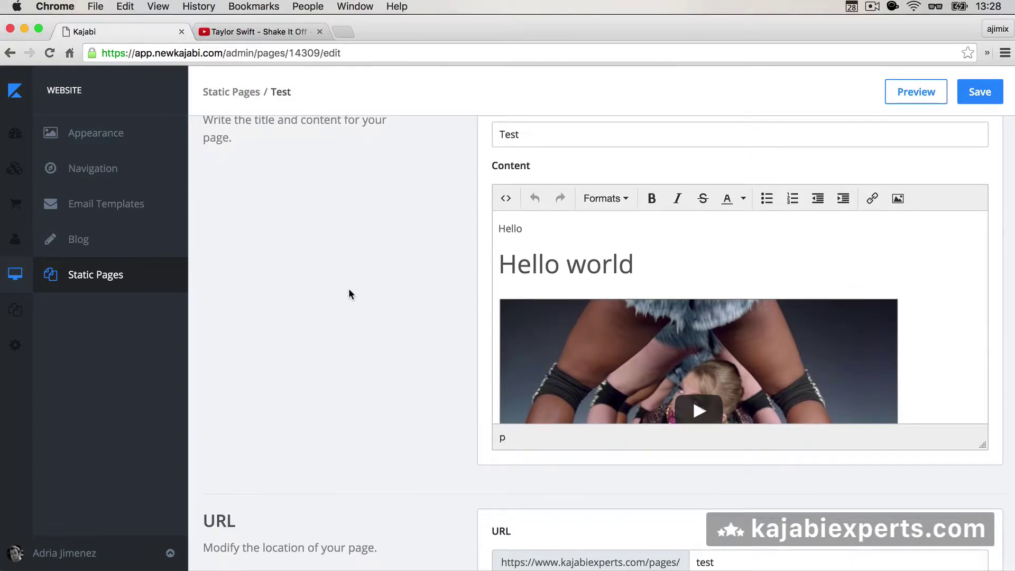
scroll(417, 257, up, 1)
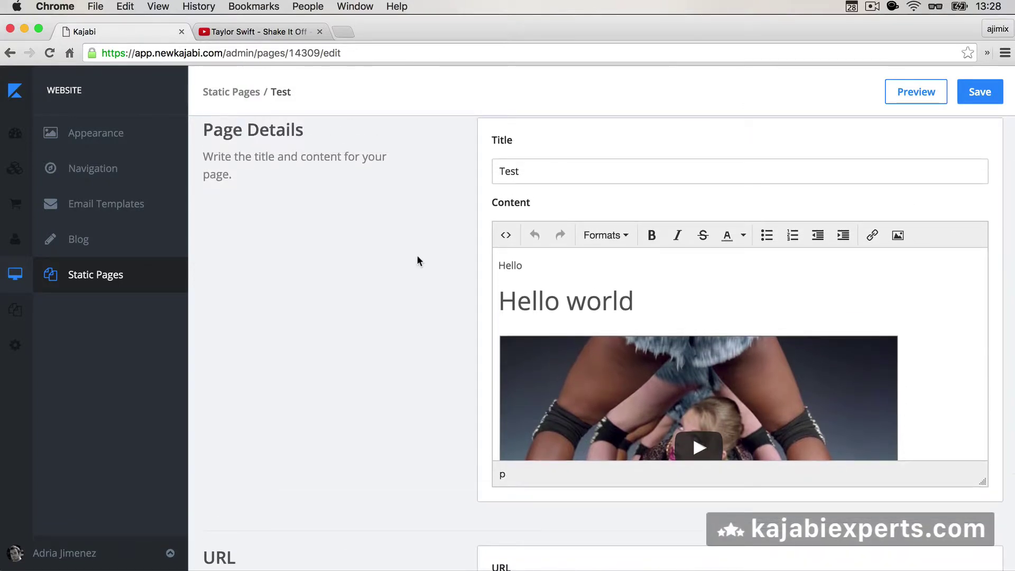